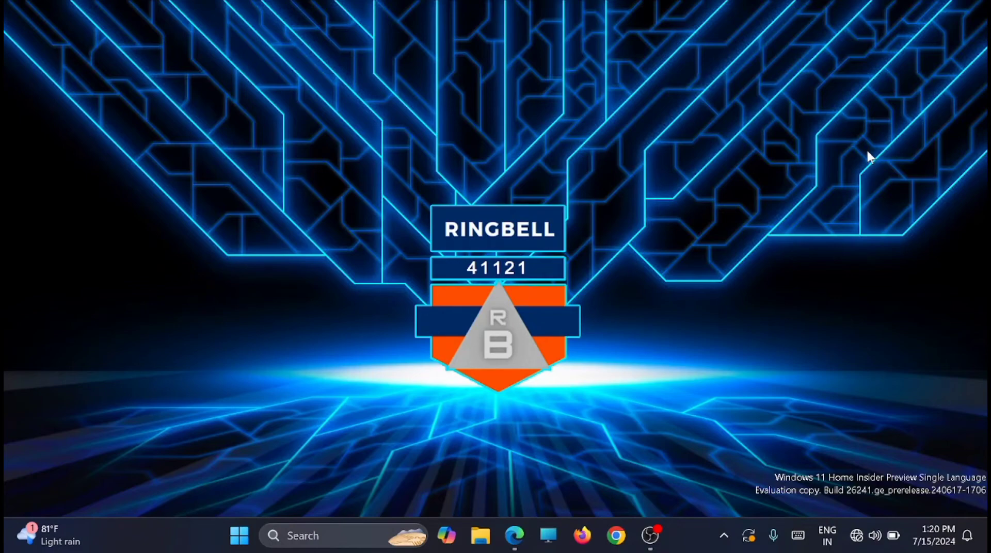
- Download Optimizer-16.6.exe from the README's DOWNLOAD link on the hellzerg/optimizer GitHub page
click(515, 535)
key(End)
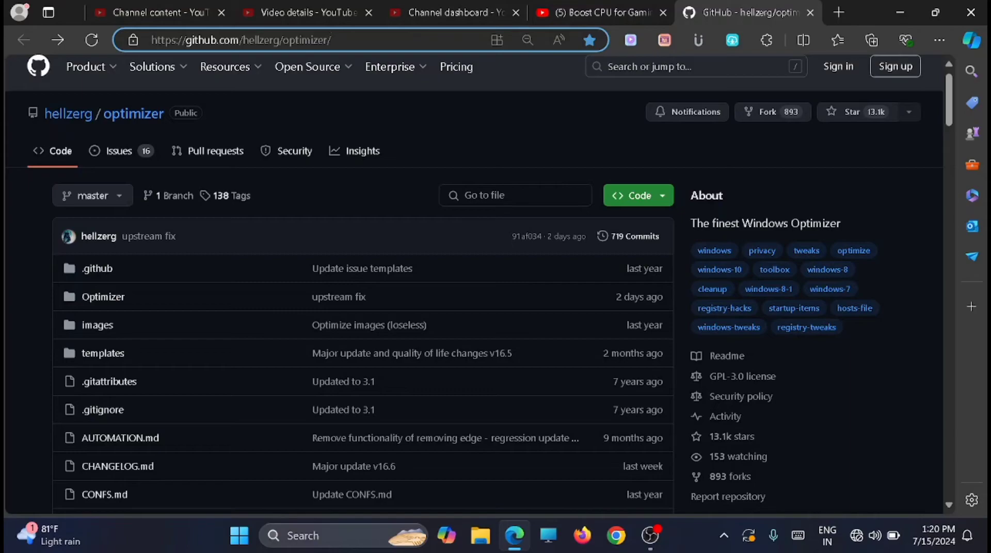
key(ctrl+shift+Left)
key(ctrl+shift+Left)
key(ctrl+shift+Left)
key(ctrl+shift+Left)
key(ctrl+shift+Left)
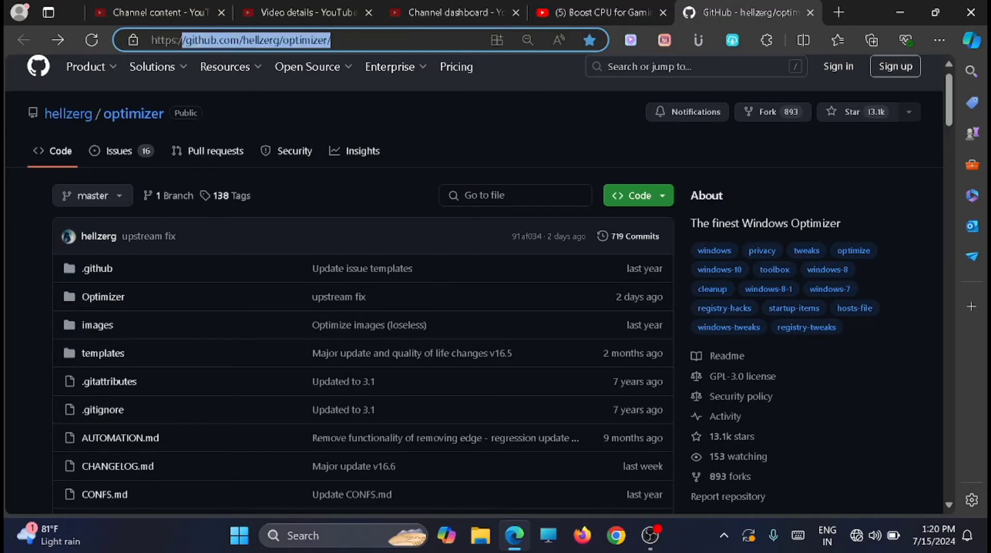
drag(955, 113, 940, 207)
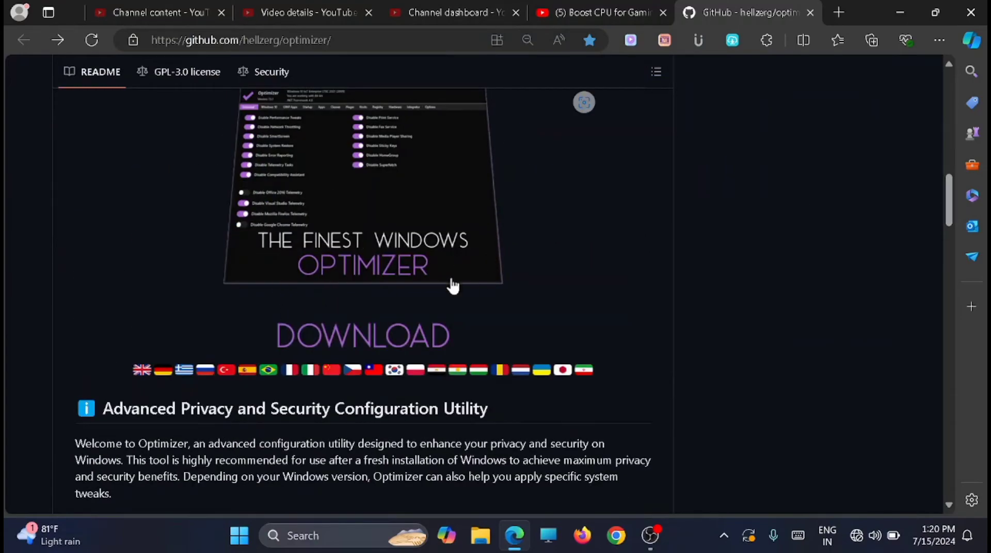
scroll(606, 214, down, 1)
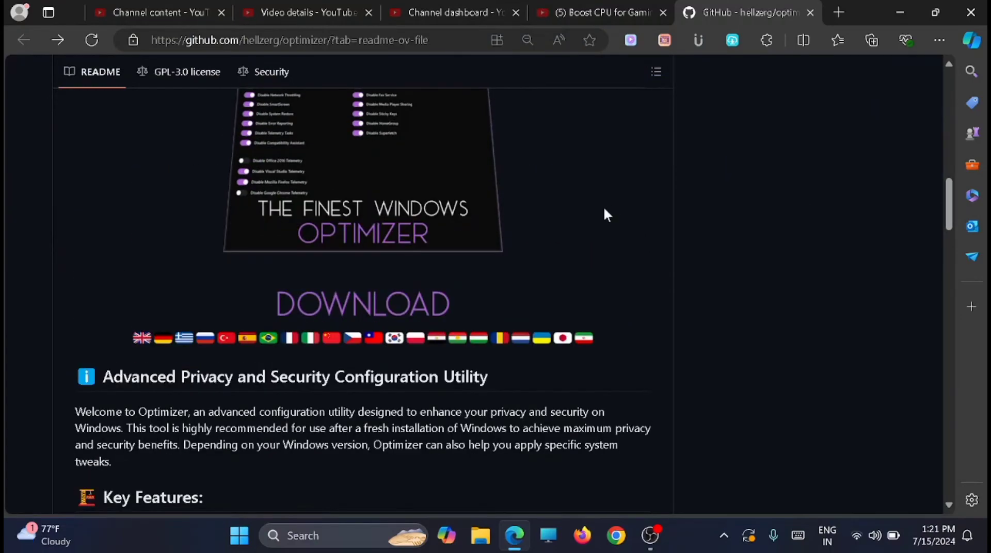
click(411, 310)
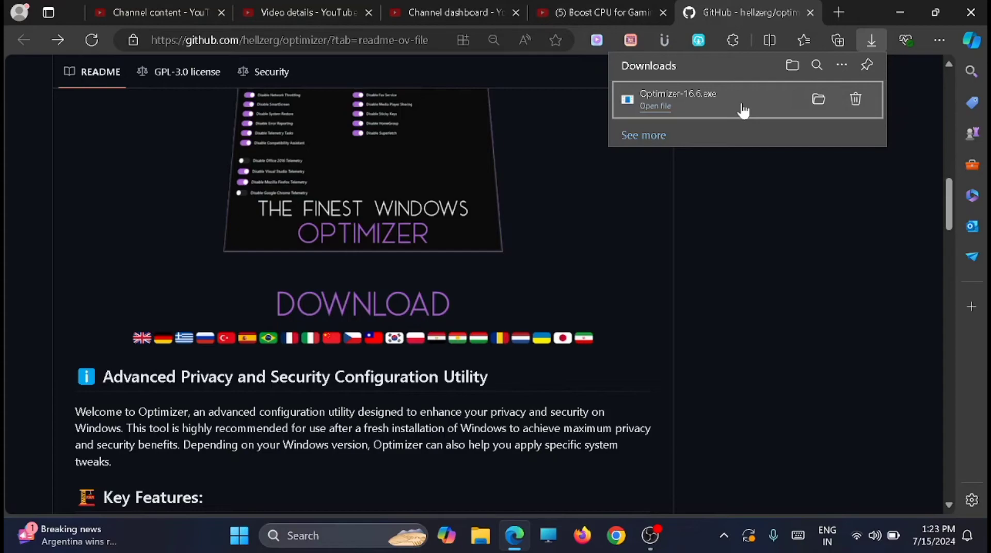
- Minimize Edge and search the Start menu for 'restore' to find Create a restore point
click(909, 11)
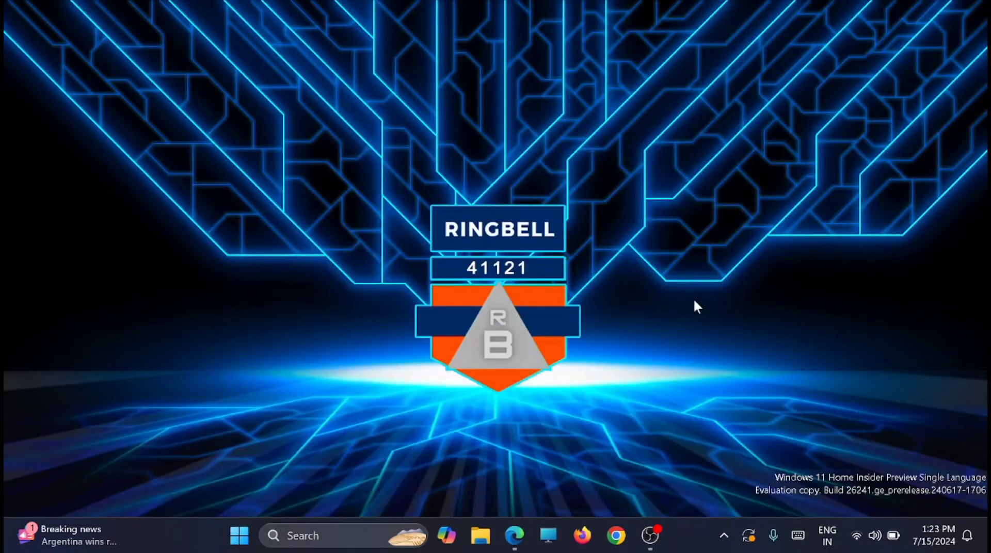
click(238, 535)
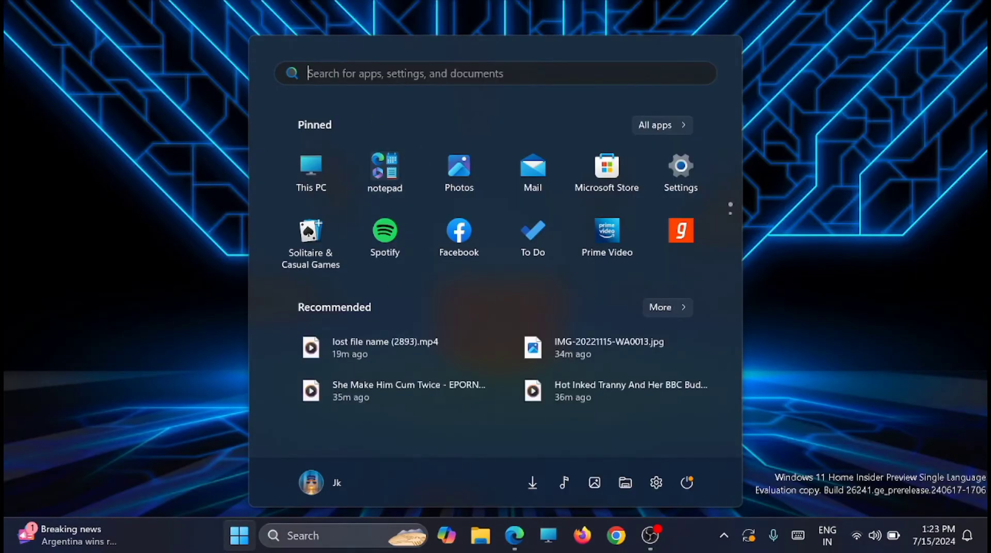
click(374, 72)
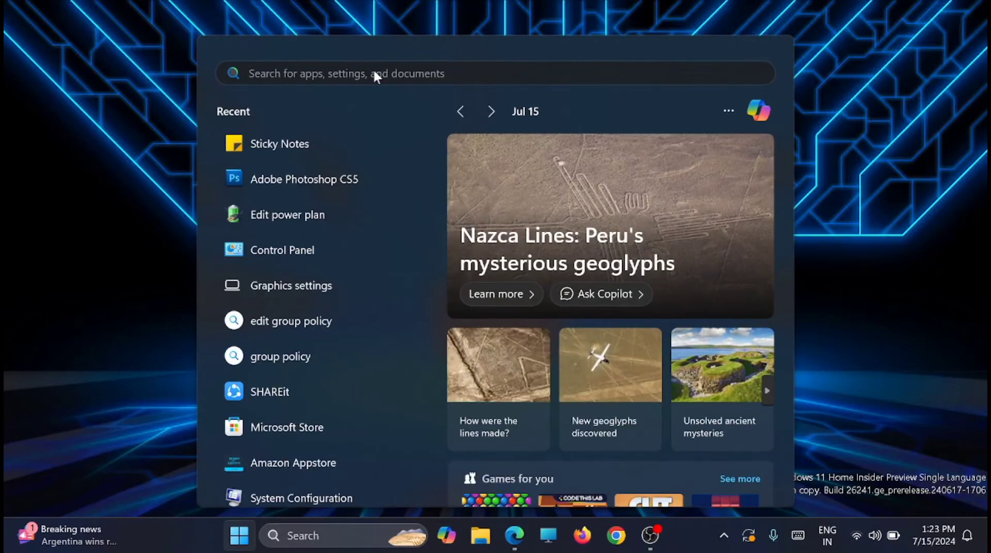
text(rest)
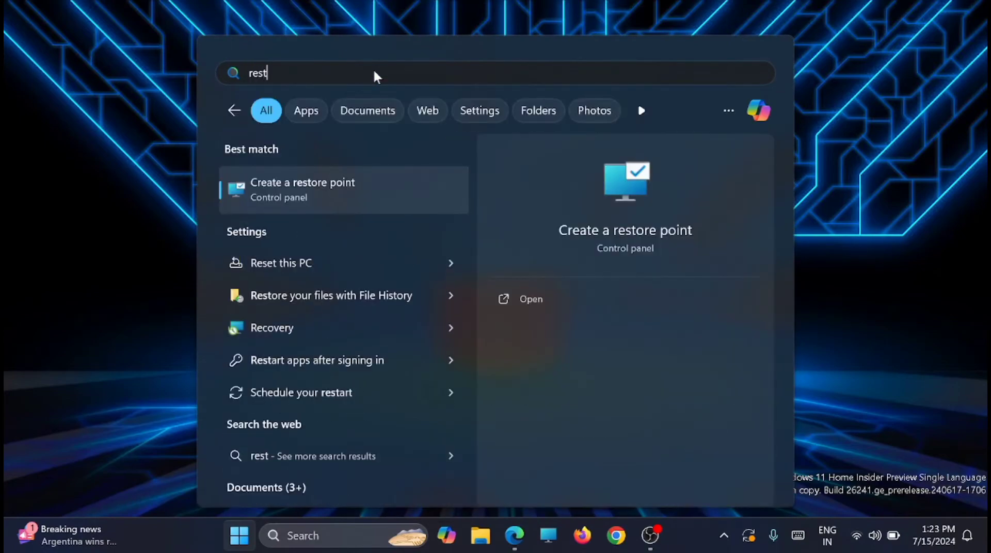
text(ore)
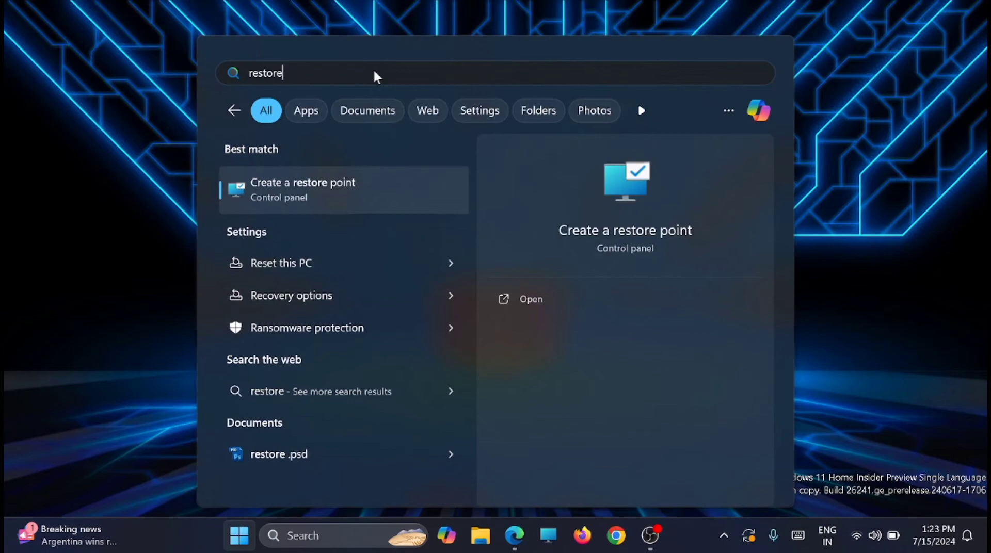
- Create a system restore point named 'optimize' on the System Protection tab
click(281, 190)
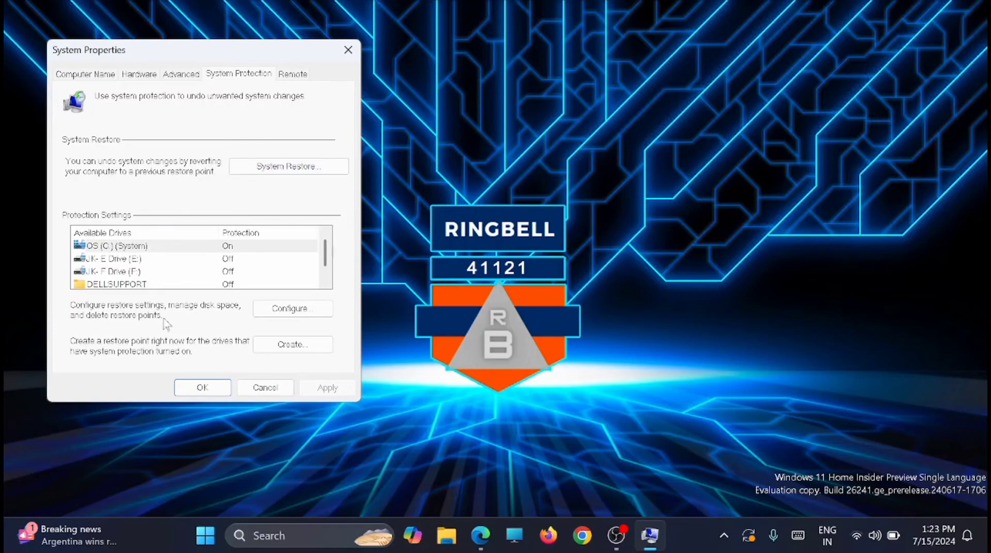
click(306, 349)
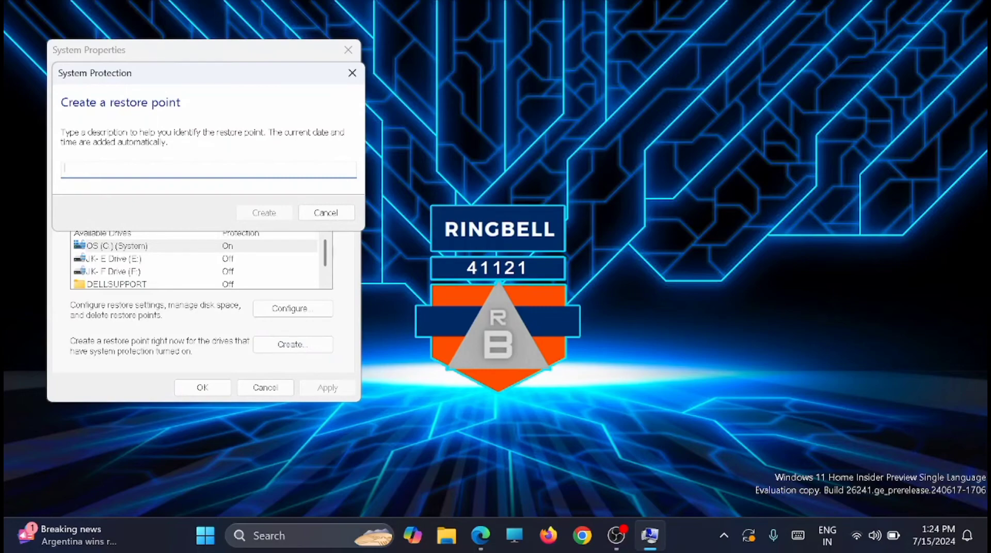
text(optimize)
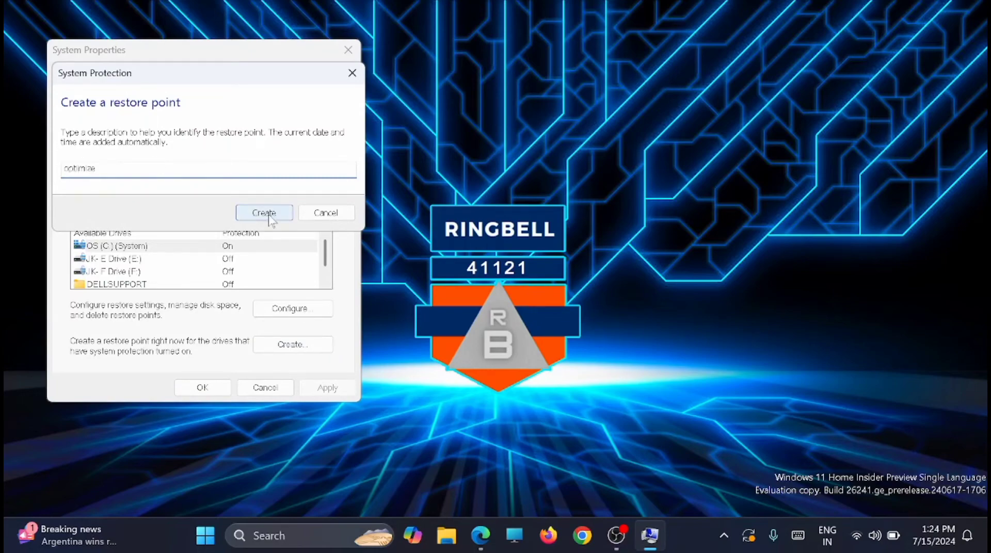
click(270, 214)
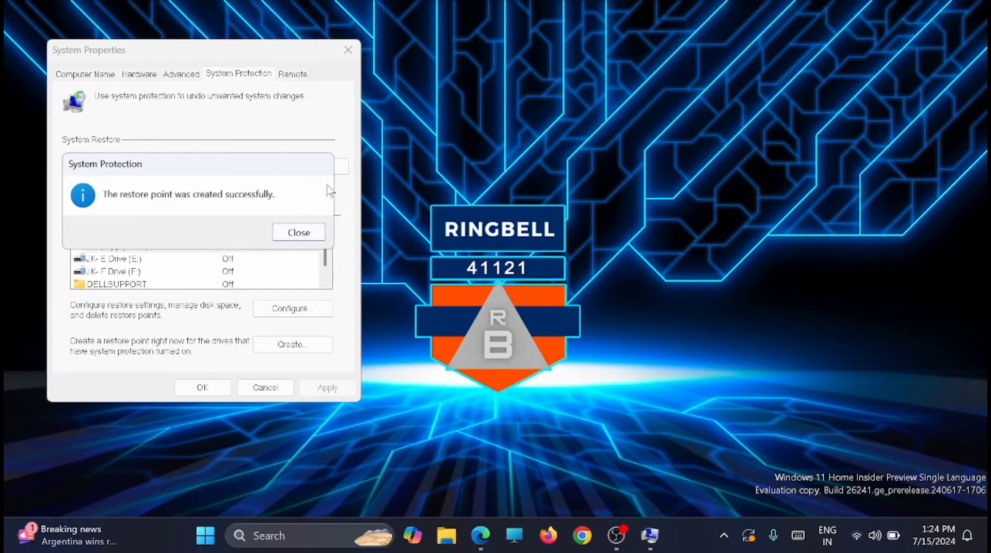
click(313, 234)
- Close System Properties and run Optimizer-16.6.exe from Edge's Downloads list
click(349, 50)
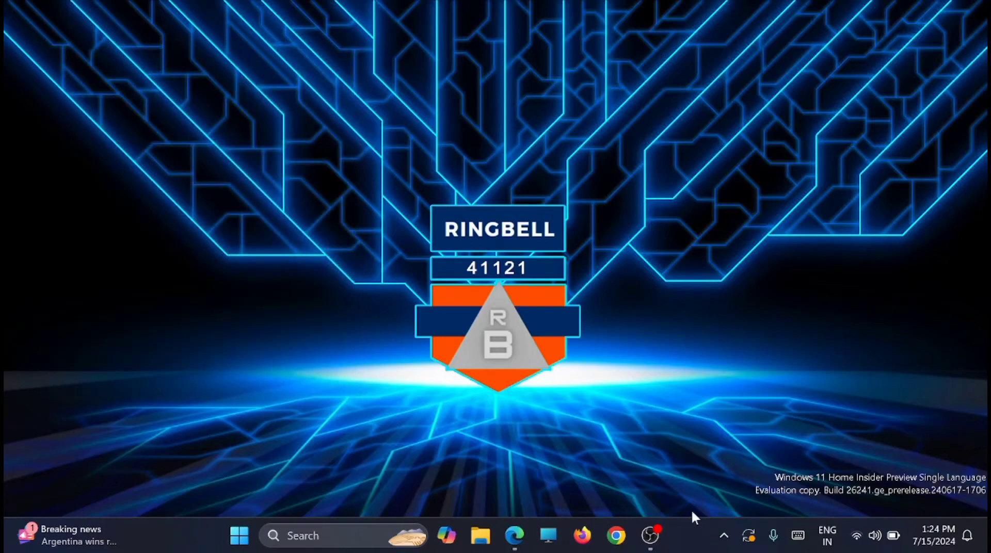
click(512, 539)
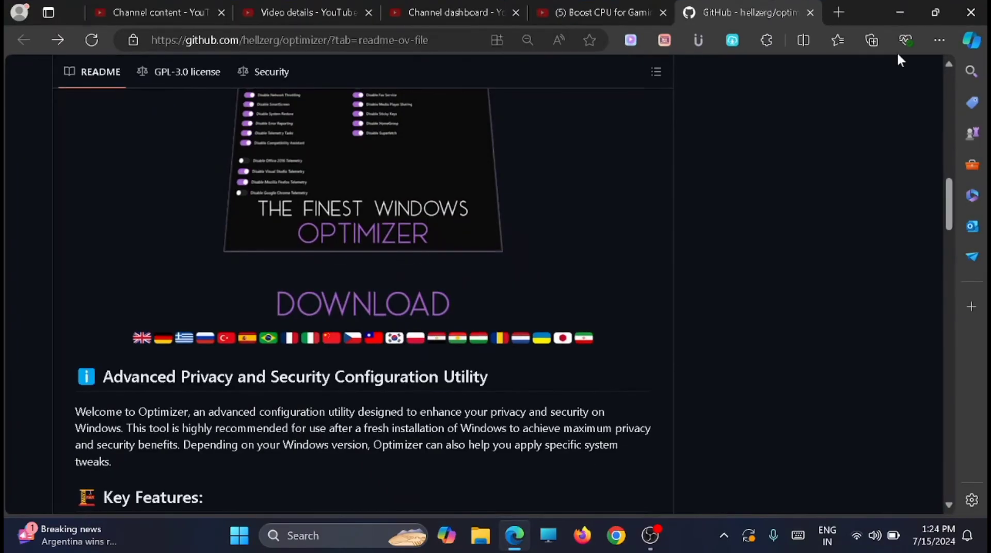
click(938, 41)
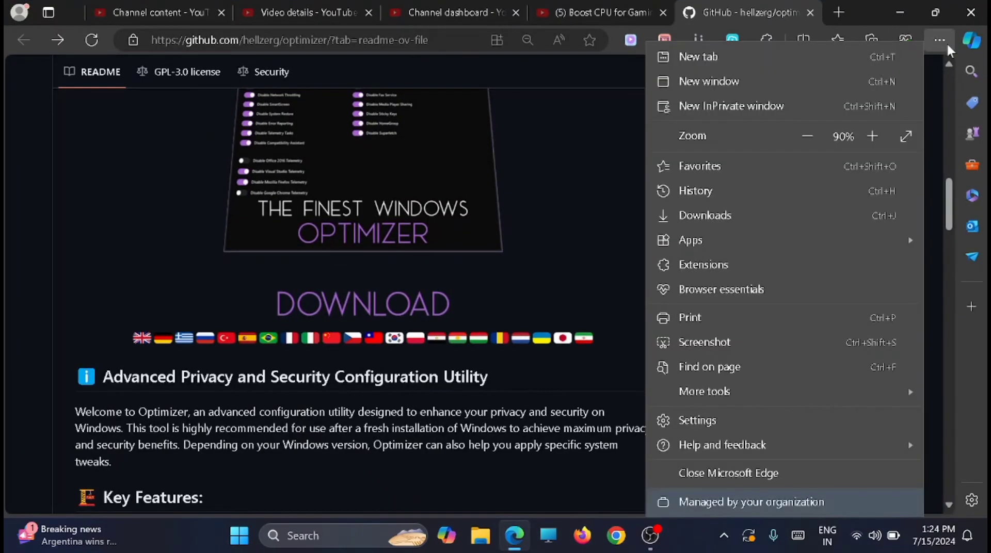
click(711, 214)
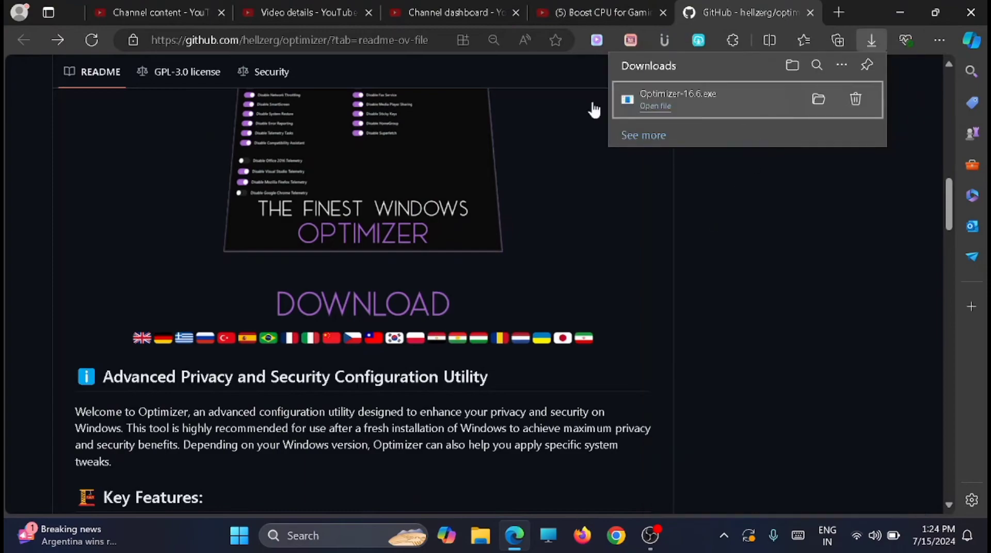
click(688, 102)
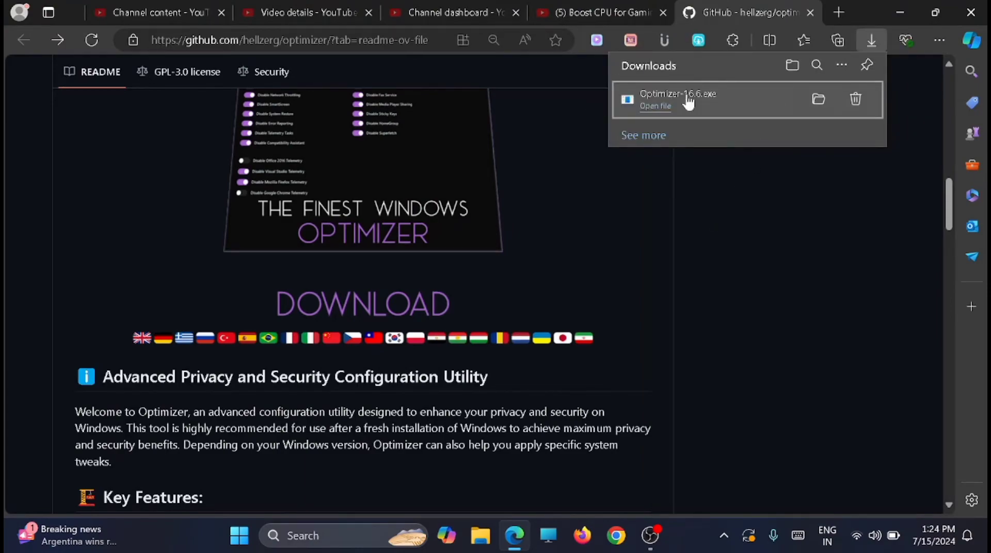
click(906, 11)
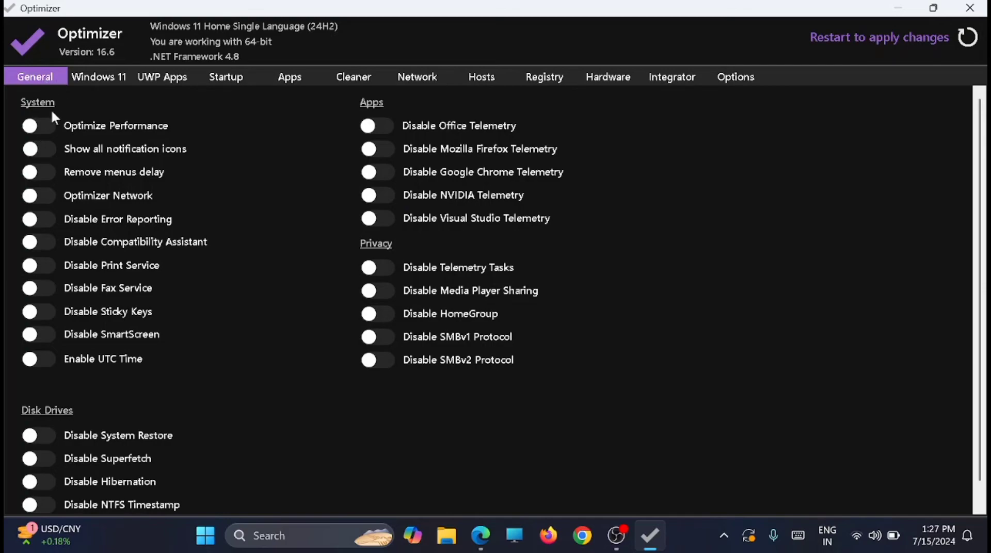
- Enable Optimize Performance, Optimizer Network, no menus delay, and disable Sticky Keys, SmartScreen and Compatibility Assistant
click(115, 80)
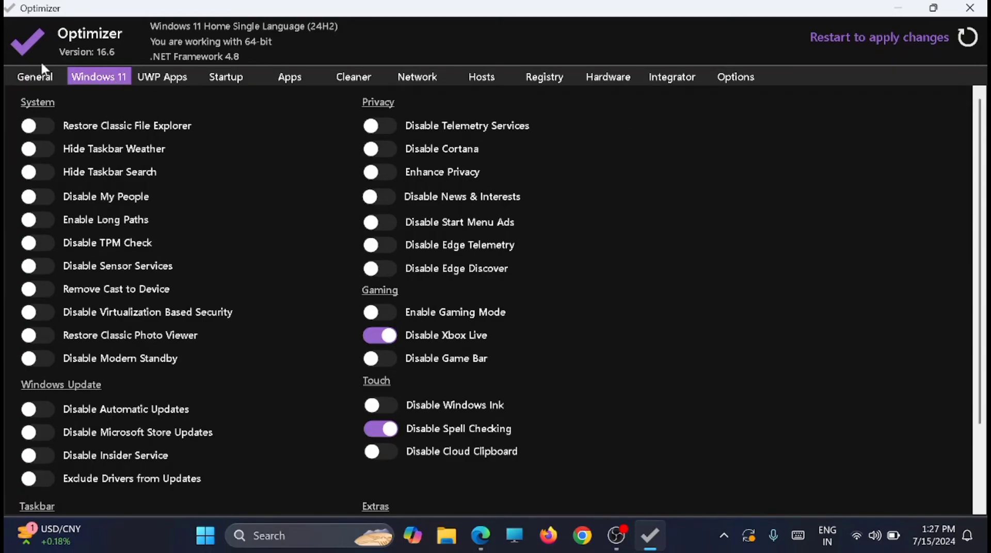
click(43, 84)
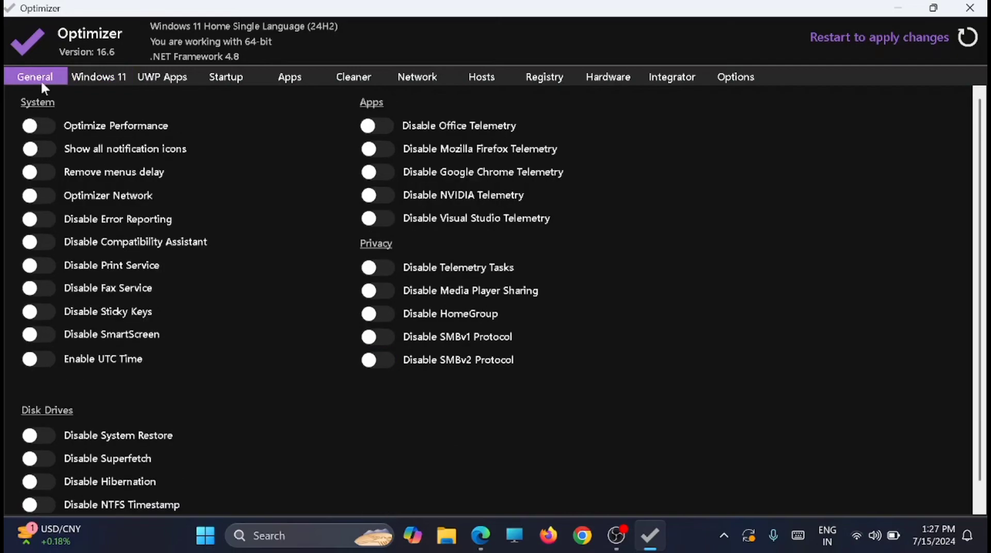
click(31, 127)
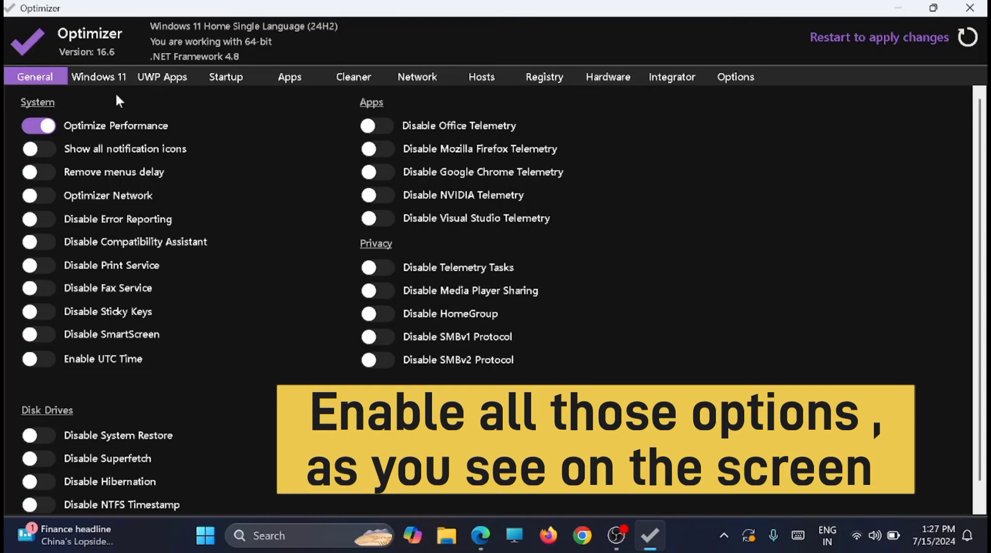
click(31, 196)
click(31, 172)
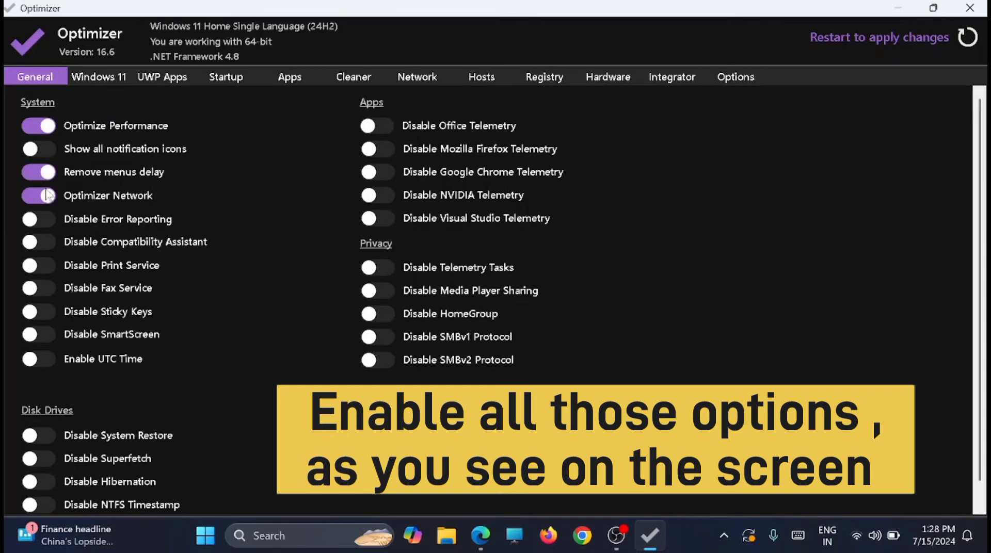
click(37, 312)
click(31, 334)
click(31, 242)
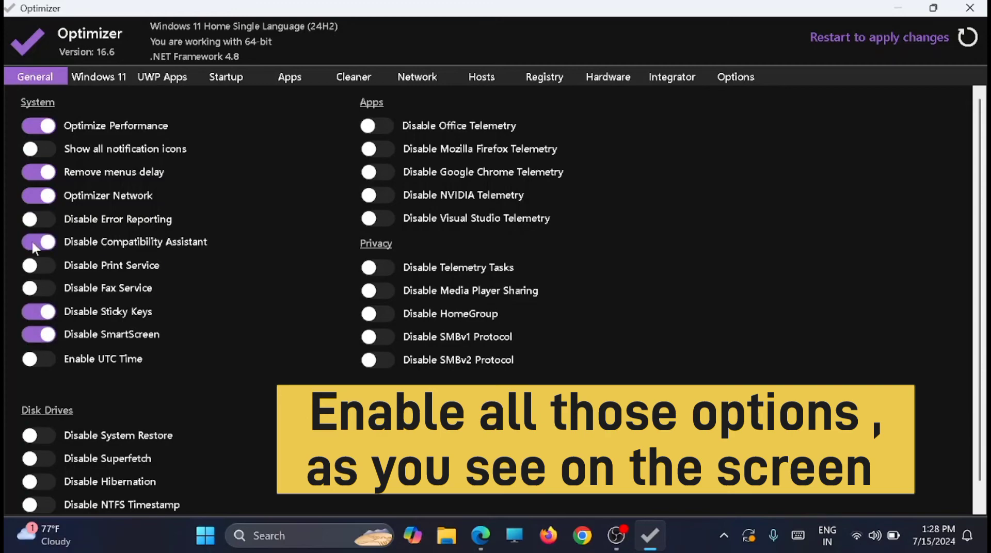
scroll(31, 438, down, 1)
scroll(370, 125, up, 1)
- Block Office, Firefox, Chrome, NVIDIA and Visual Studio telemetry
click(376, 127)
click(380, 148)
click(380, 172)
click(380, 195)
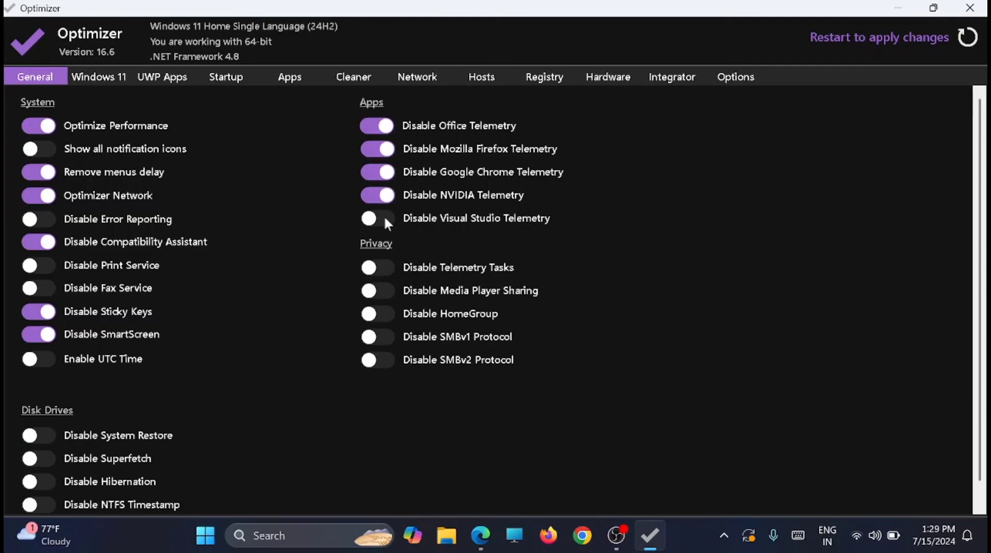
click(383, 218)
click(94, 82)
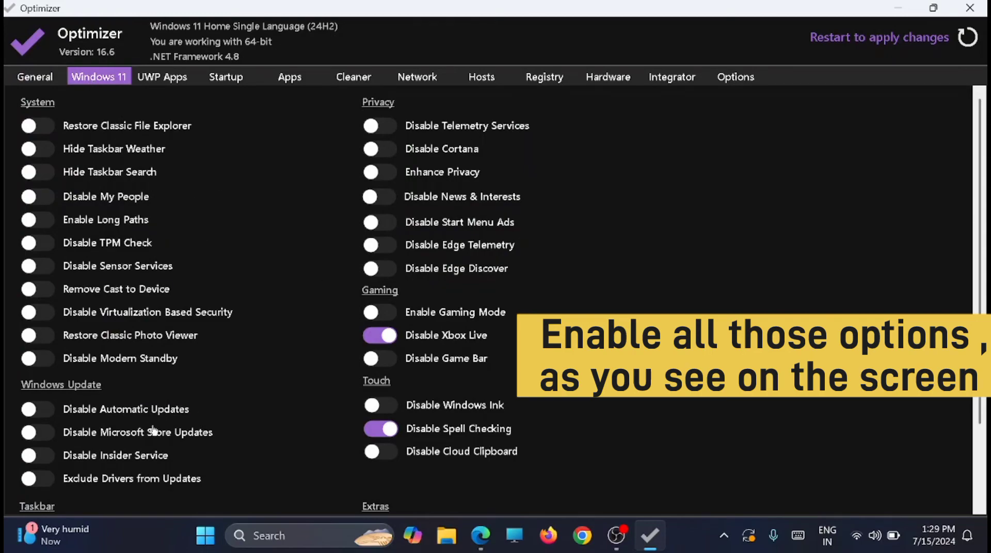
- Disable Insider Service, Start Menu Ads and My People, and turn on Gaming Mode
click(30, 455)
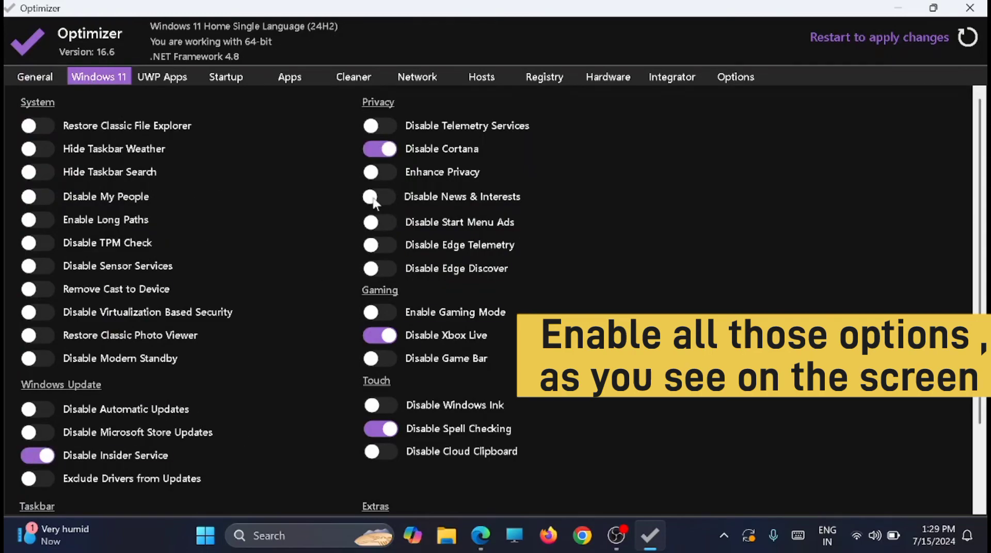
click(383, 224)
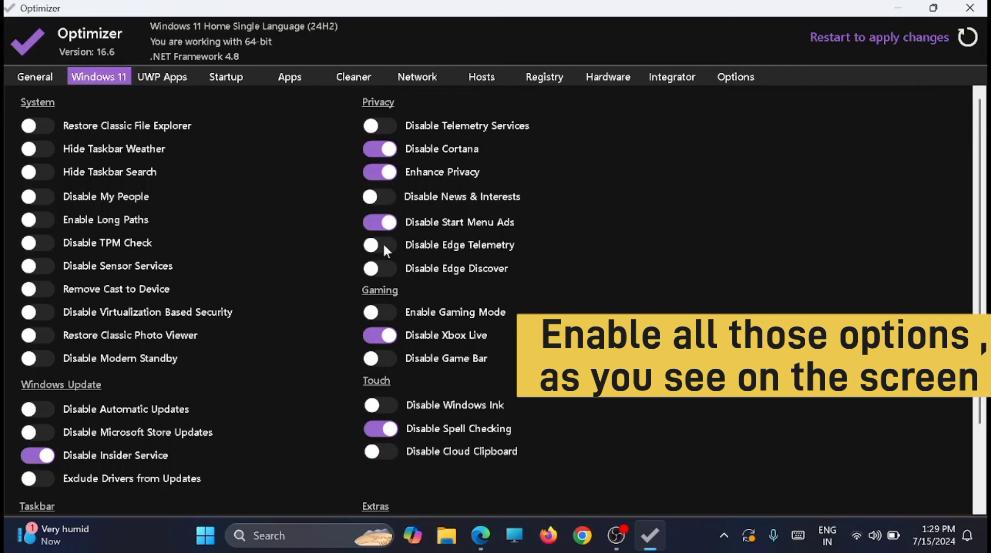
click(383, 312)
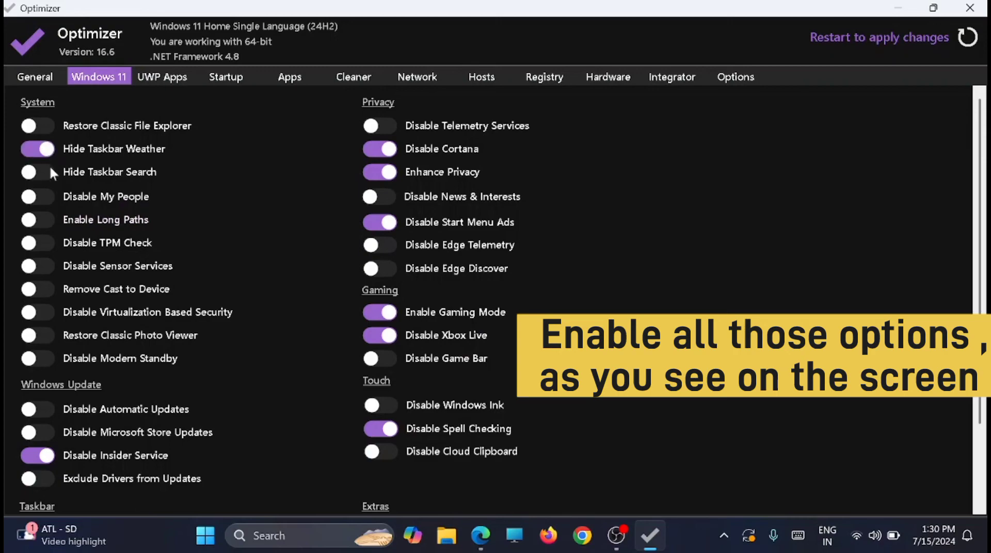
click(44, 196)
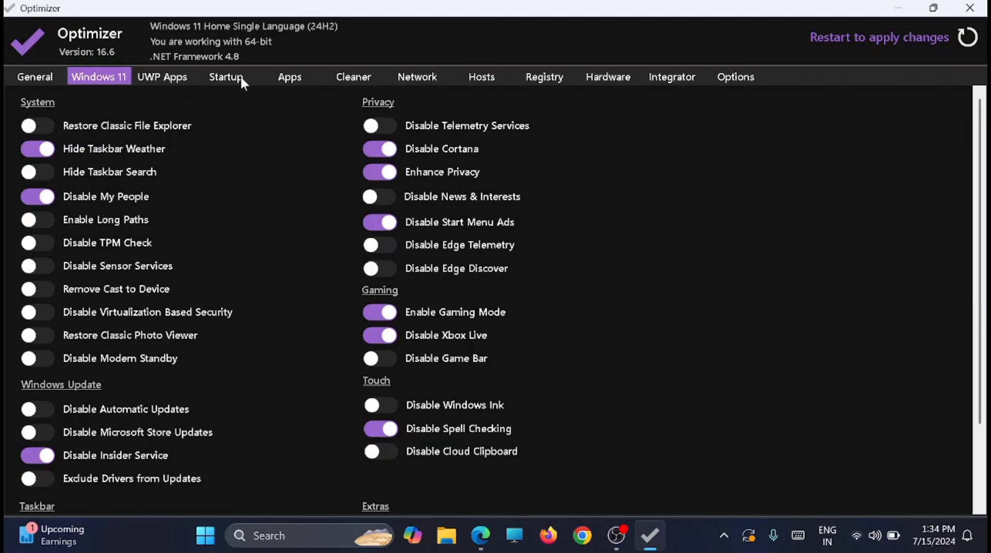
- On the Startup tab, tick hide.me VPN, Chrome and Edge auto-launch, WinZip FAH, WinZip UN and Nearby Share
click(240, 76)
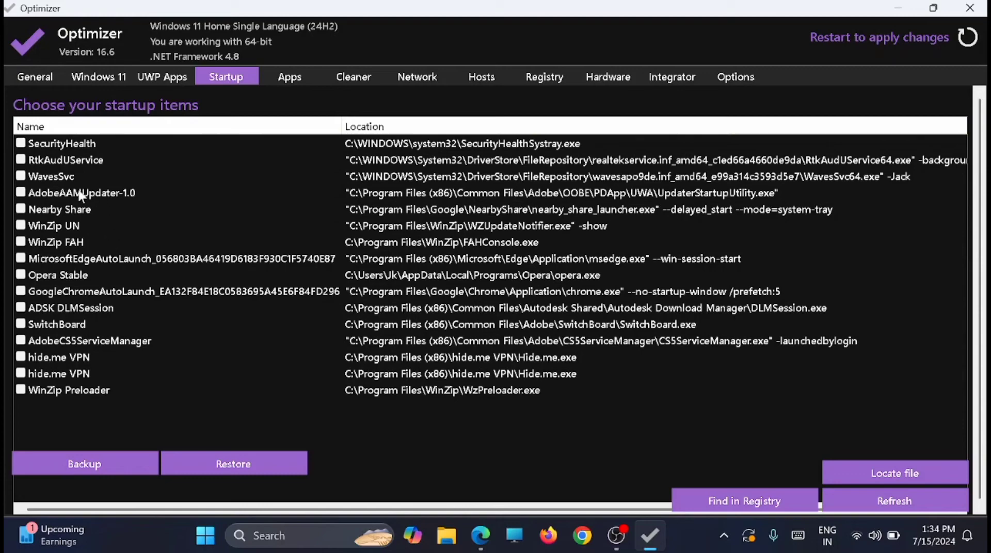
click(21, 372)
click(21, 290)
click(21, 256)
click(21, 240)
click(21, 224)
click(20, 207)
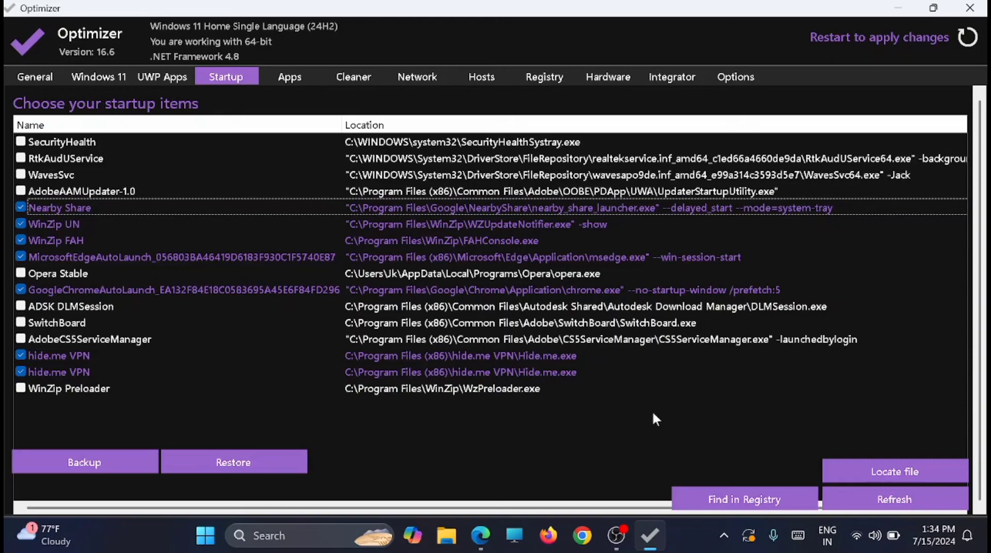
- Scroll through the Apps tab's System & Tools, Internet, Coding and Video & Sound app lists
click(288, 78)
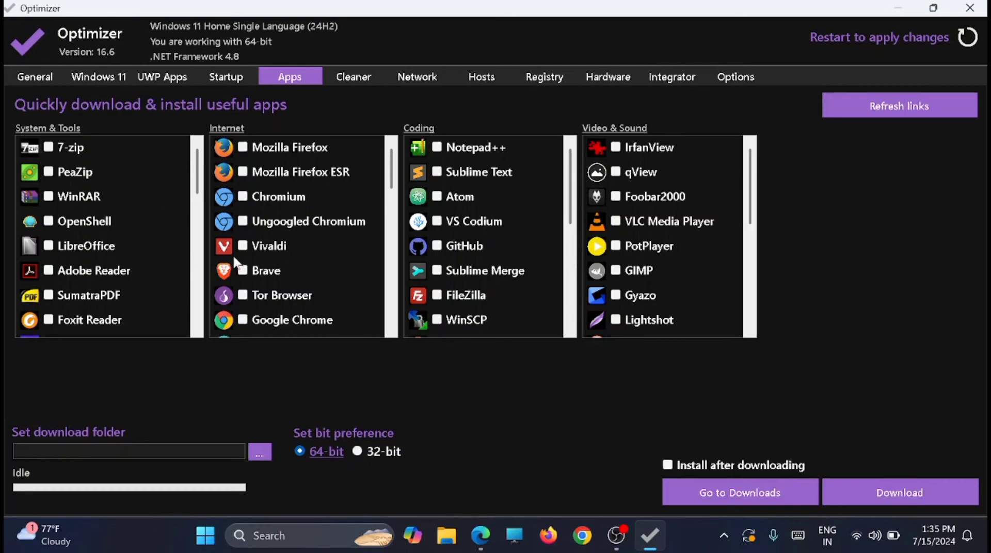
scroll(666, 232, down, 2)
scroll(299, 233, down, 2)
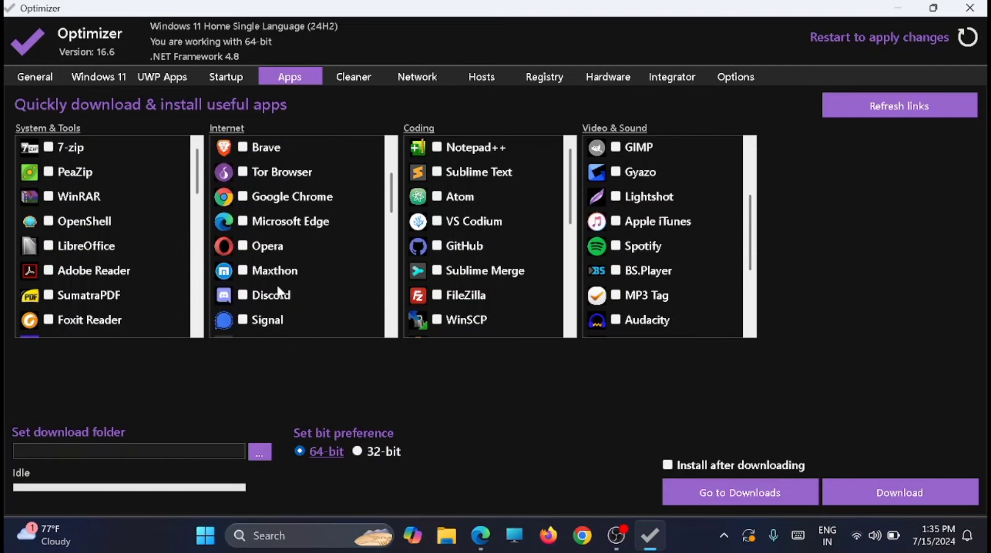
scroll(32, 203, down, 2)
scroll(33, 190, up, 2)
scroll(666, 168, down, 2)
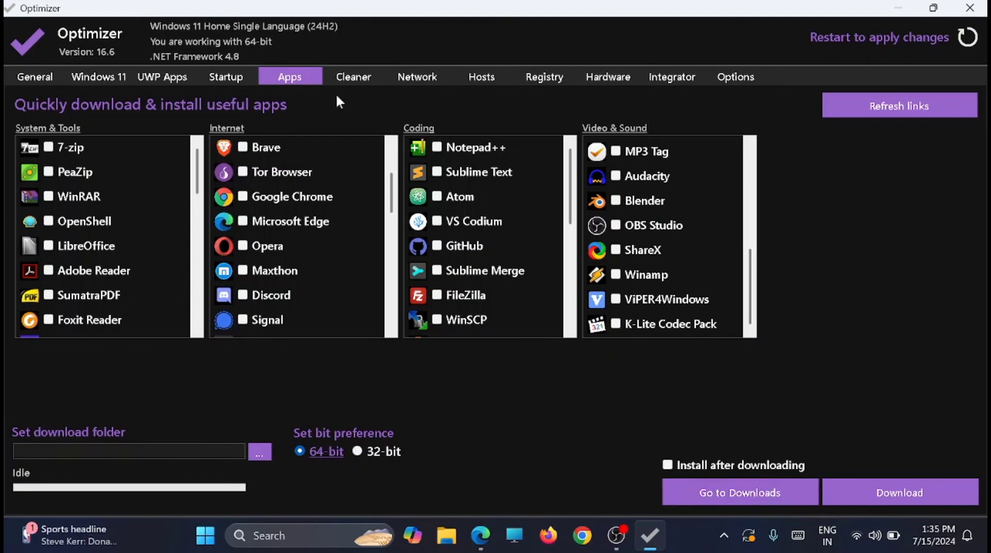
- Analyze temporary files plus Chrome cache, cookies and history in the Cleaner, finding 408.19 MB
click(360, 82)
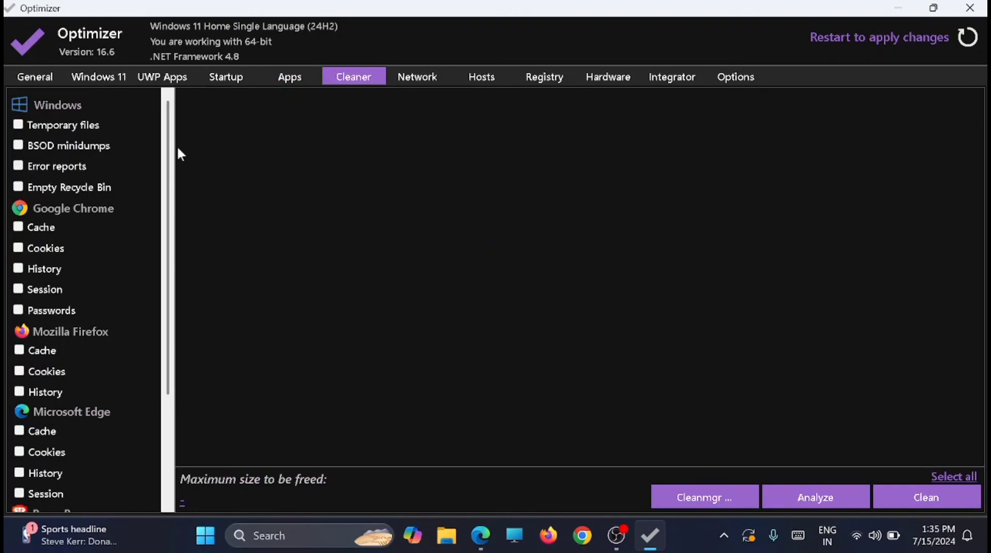
click(19, 125)
click(18, 227)
click(18, 248)
click(18, 268)
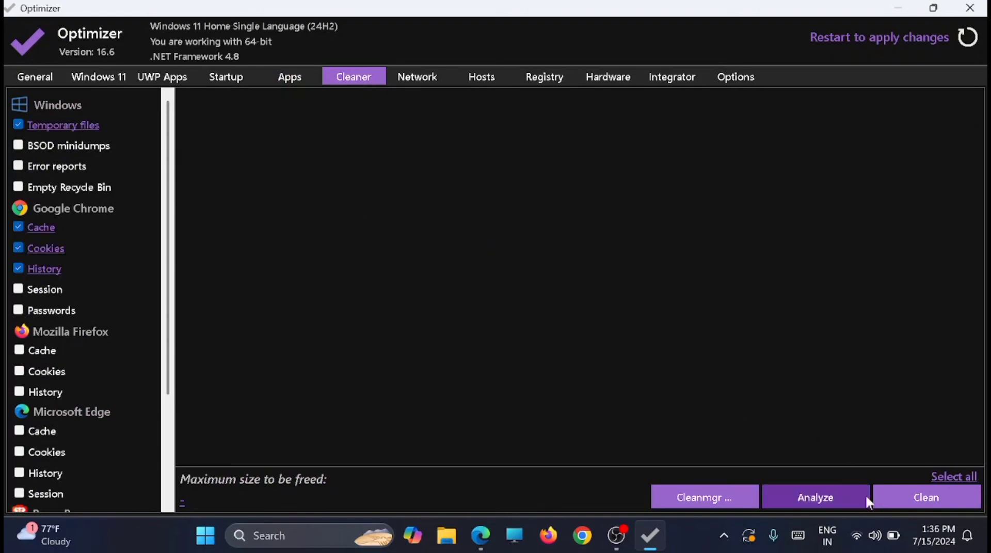
click(816, 497)
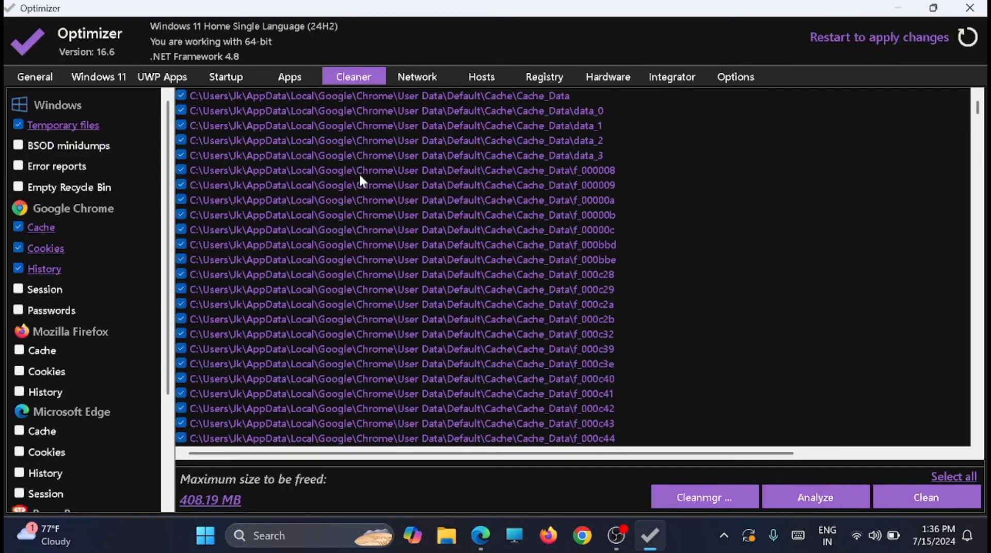
scroll(581, 173, down, 15)
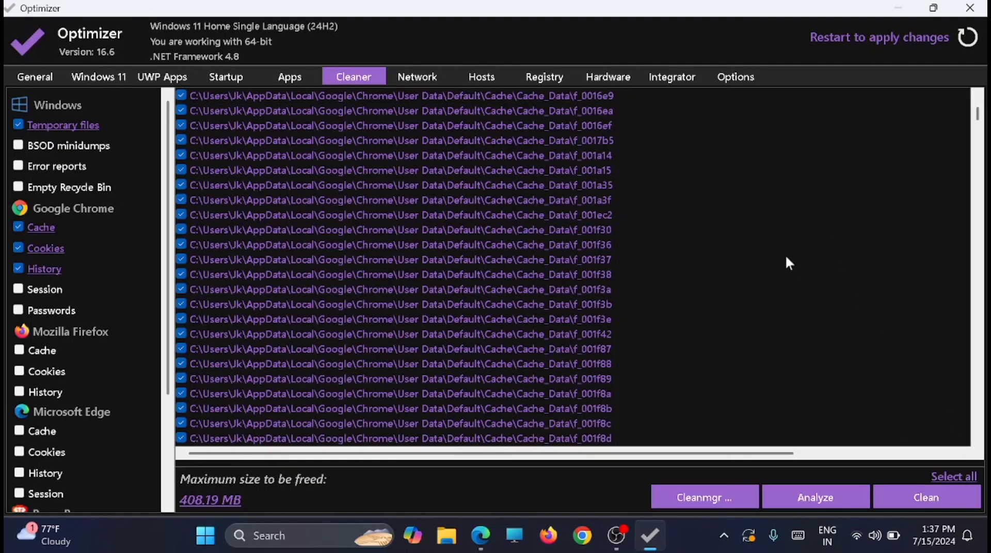
click(545, 77)
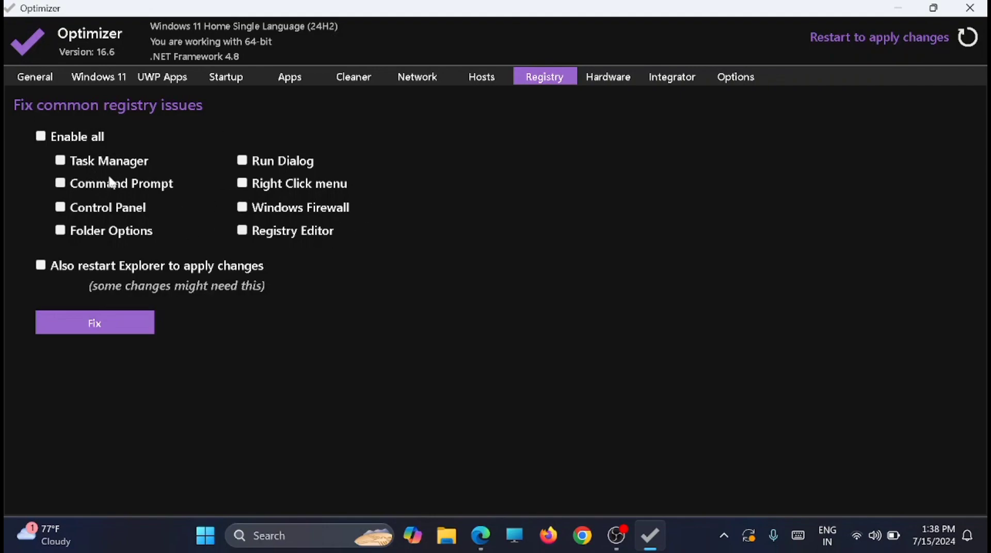
- Tick Enable all to select all eight registry fixes, Task Manager through Registry Editor
click(41, 137)
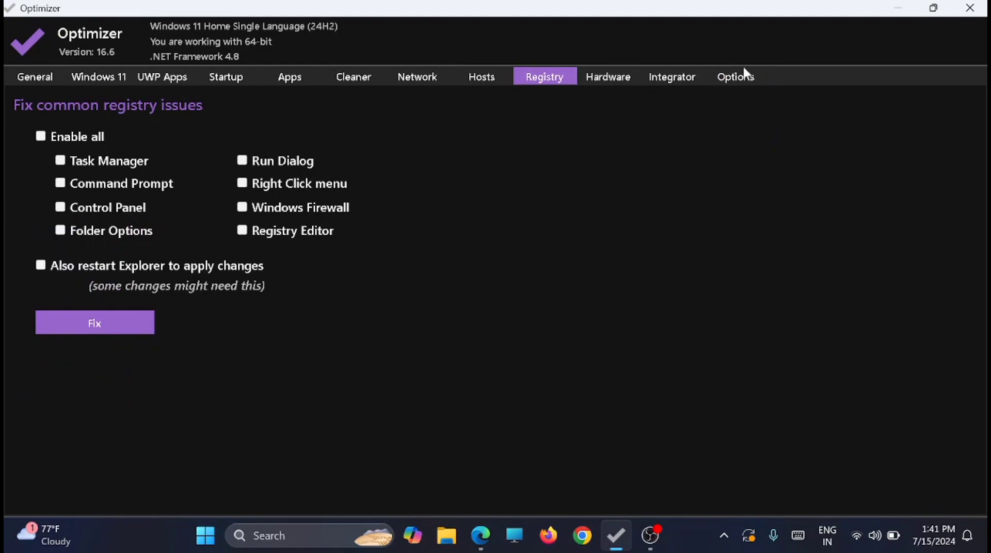
- Open Optimizer's Options tab to review its startup, update, theme and language settings
click(739, 76)
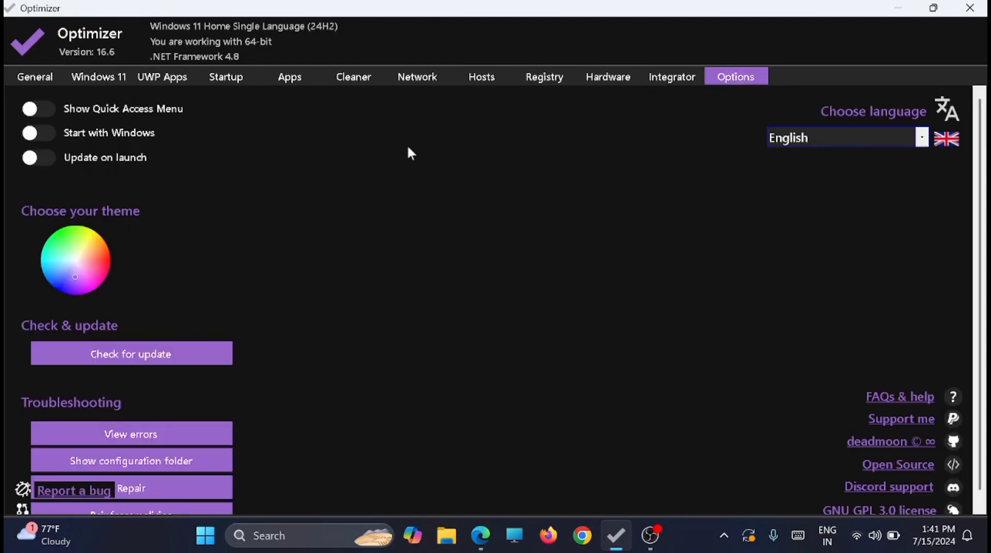